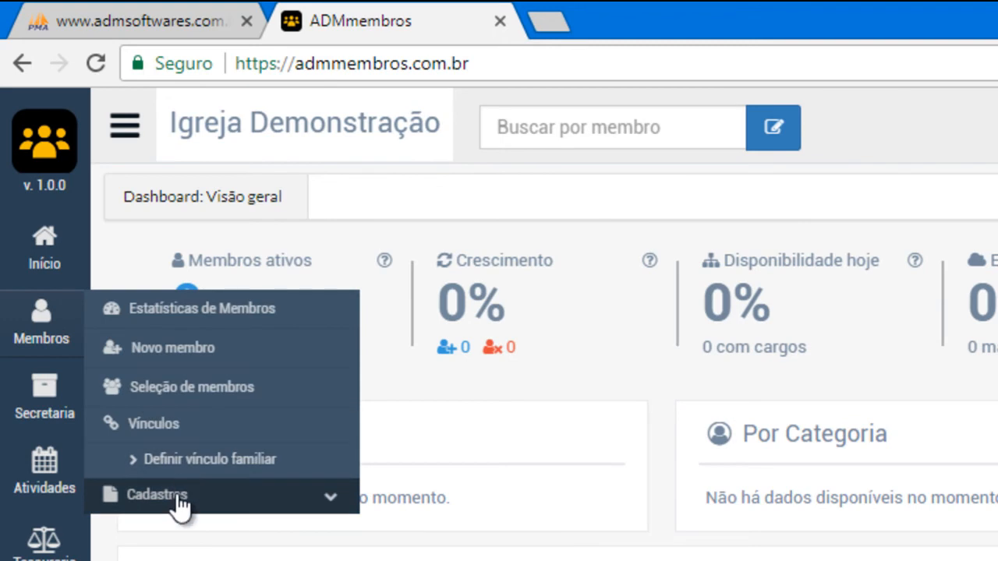
Step: Open the Membro category from the member categories for editing and examine its type options and name
{"action": "left_click", "coordinate": [183, 528]}
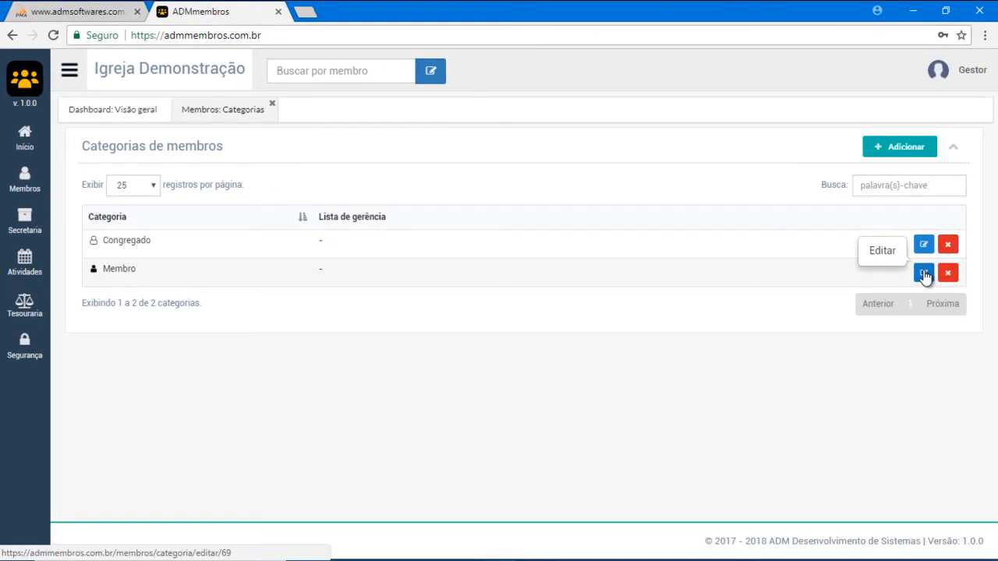
{"action": "left_click", "coordinate": [924, 274]}
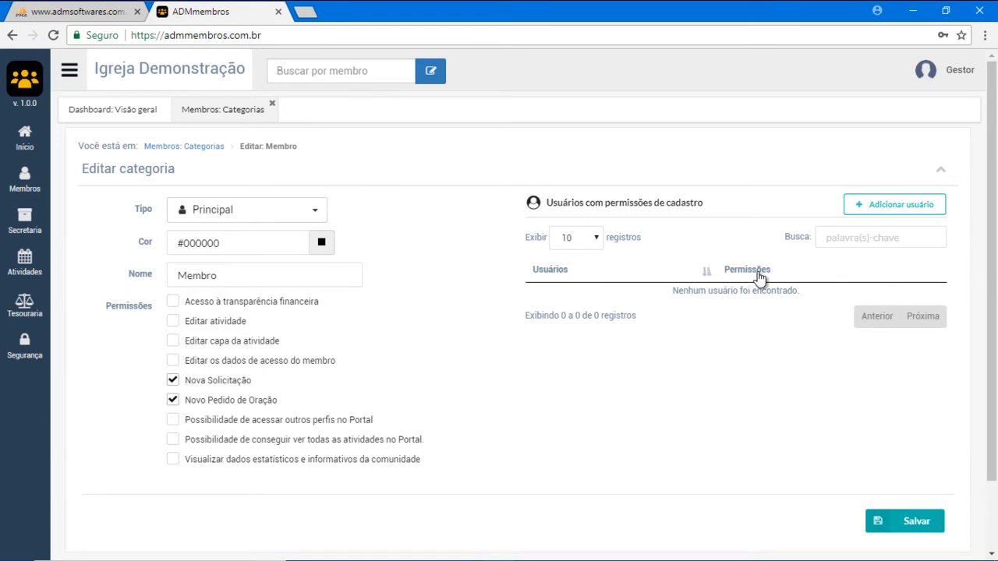
{"action": "left_click", "coordinate": [290, 216]}
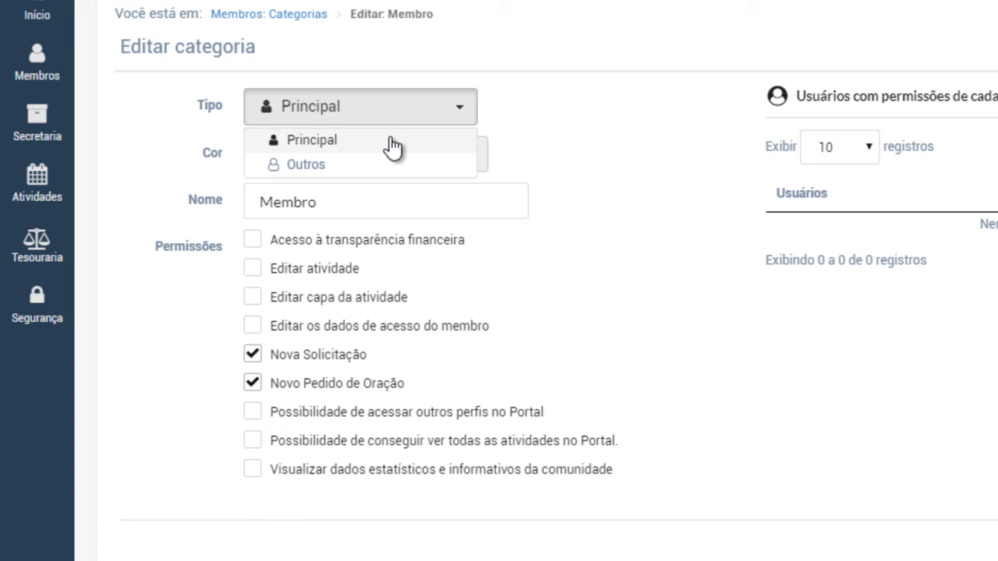
{"action": "left_click", "coordinate": [573, 122]}
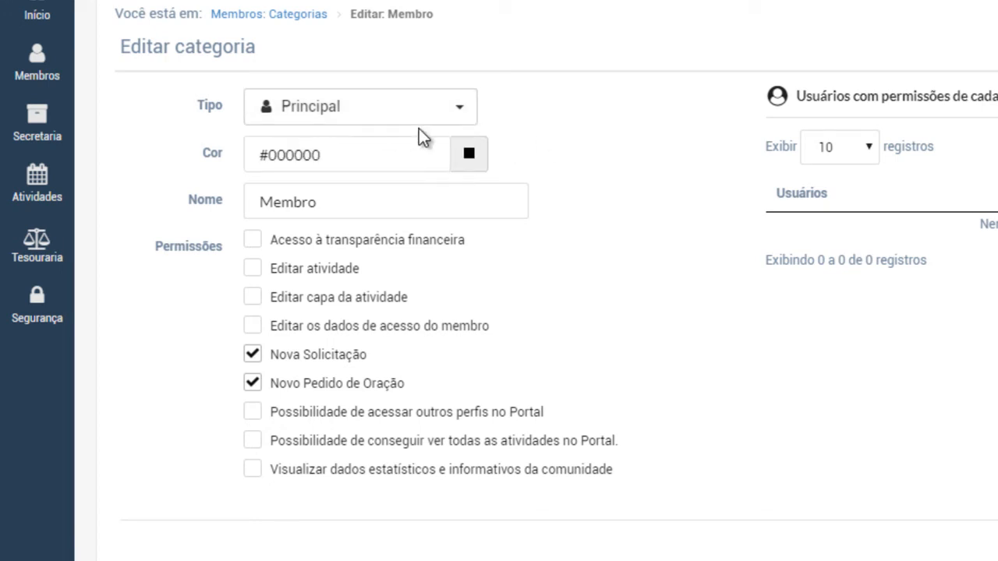
{"action": "left_click", "coordinate": [350, 200]}
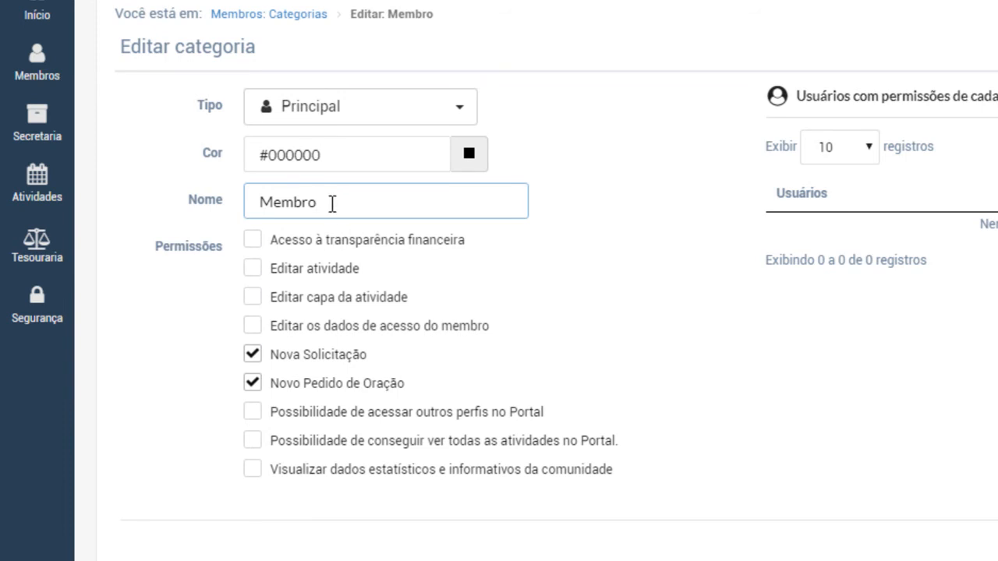
{"action": "left_click_drag", "start_coordinate": [321, 204], "coordinate": [262, 205]}
{"action": "left_click_drag", "start_coordinate": [324, 204], "coordinate": [268, 202]}
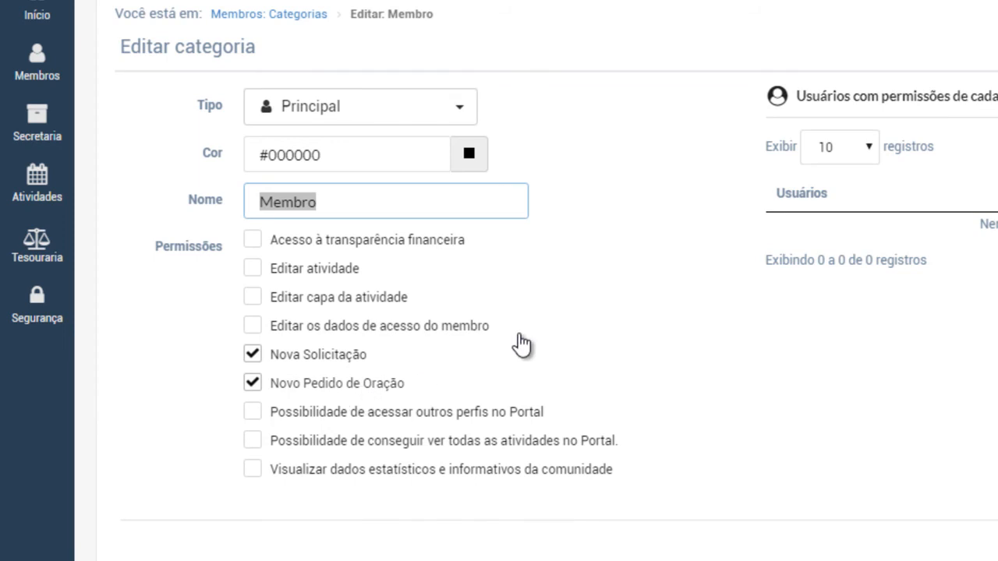
{"action": "left_click", "coordinate": [637, 204]}
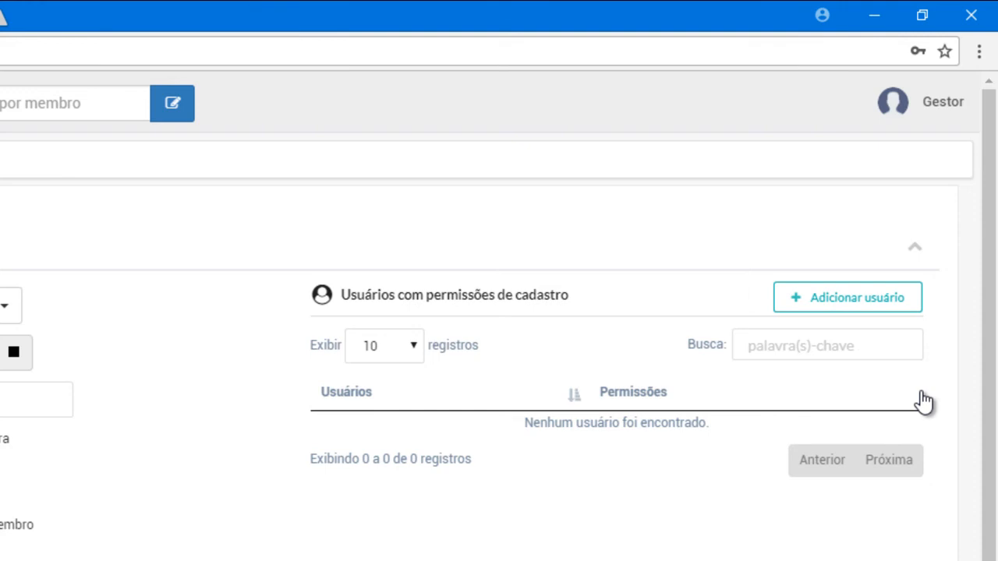
Step: Try adding the user Gestor to the Membro category with the Criar and Editar permissions, and close the form without saving
{"action": "left_click", "coordinate": [838, 306]}
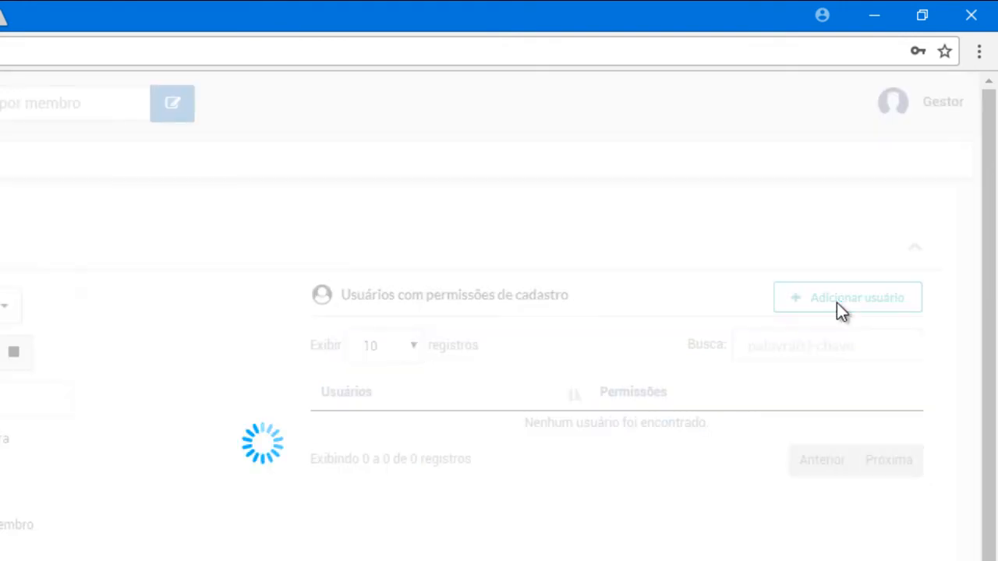
{"action": "left_click", "coordinate": [318, 407]}
{"action": "type", "text": "gest"}
{"action": "left_click", "coordinate": [304, 433]}
{"action": "left_click", "coordinate": [193, 456]}
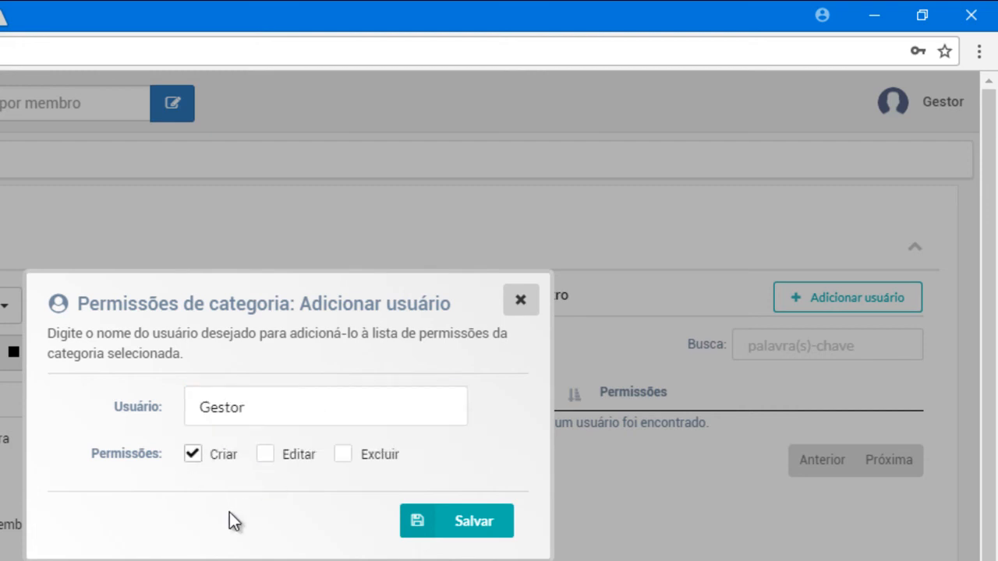
{"action": "left_click", "coordinate": [265, 455]}
{"action": "left_click", "coordinate": [520, 301]}
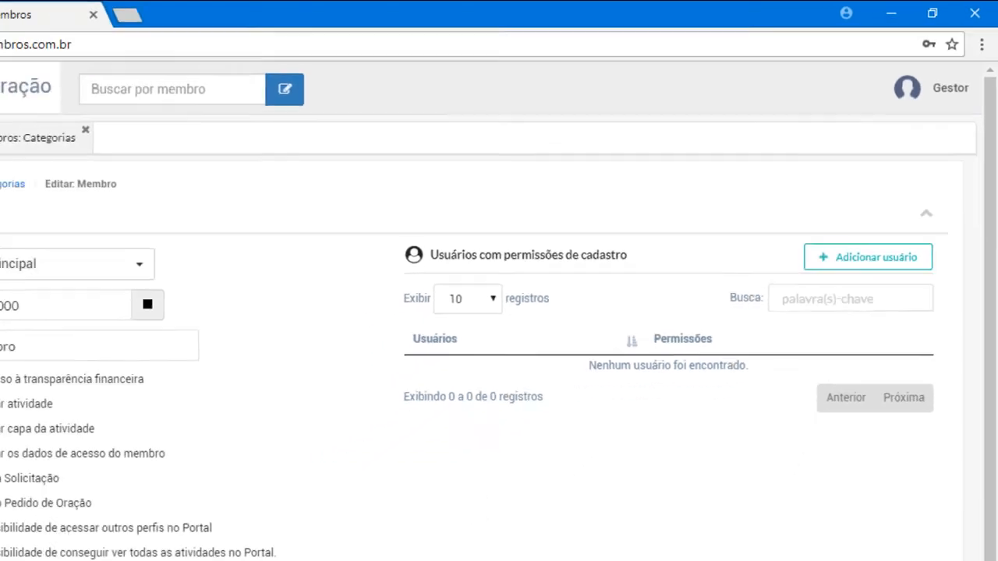
Step: Open the Congregado category to examine its type options, and return to the member categories list
{"action": "left_click", "coordinate": [11, 184]}
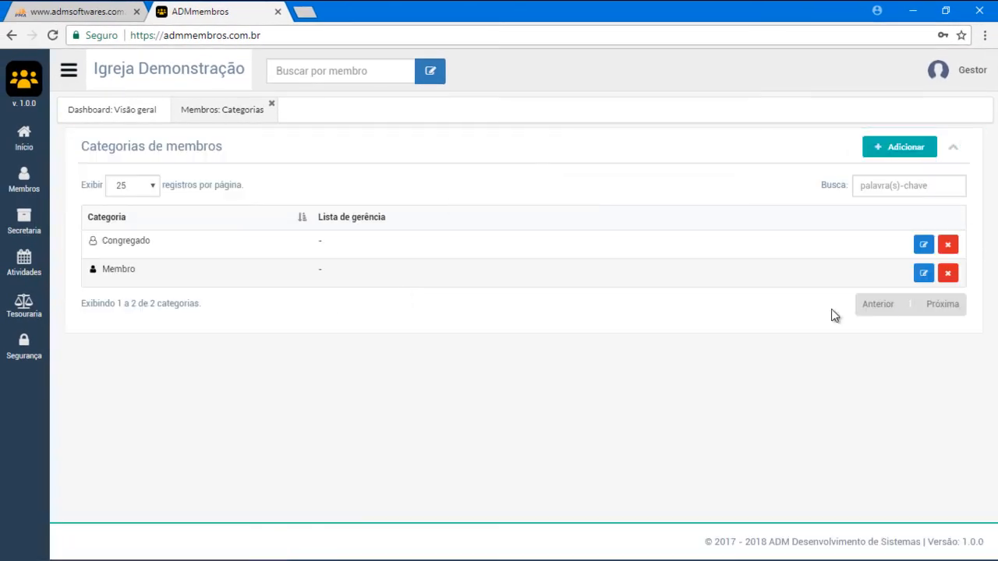
{"action": "left_click", "coordinate": [923, 244]}
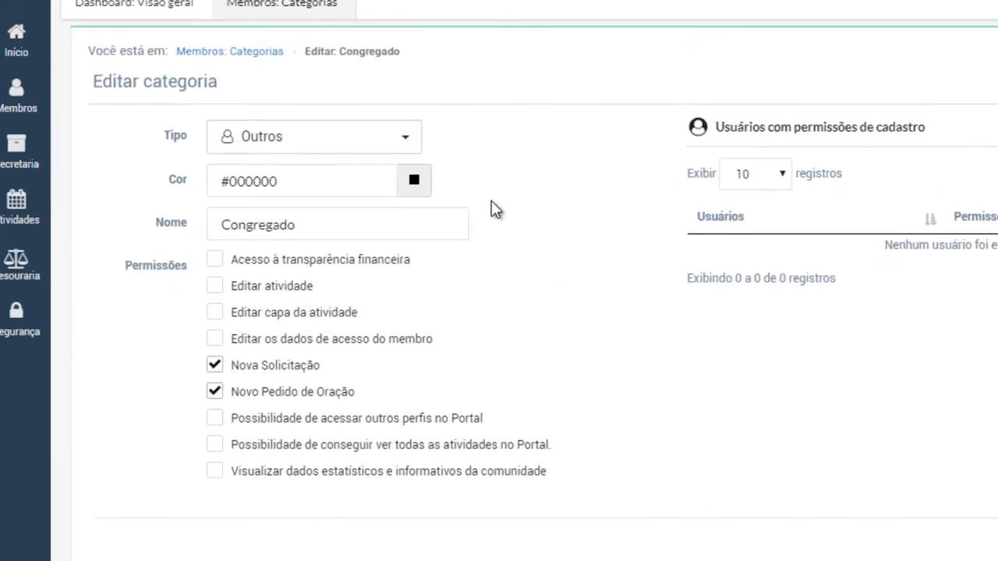
{"action": "left_click", "coordinate": [243, 159]}
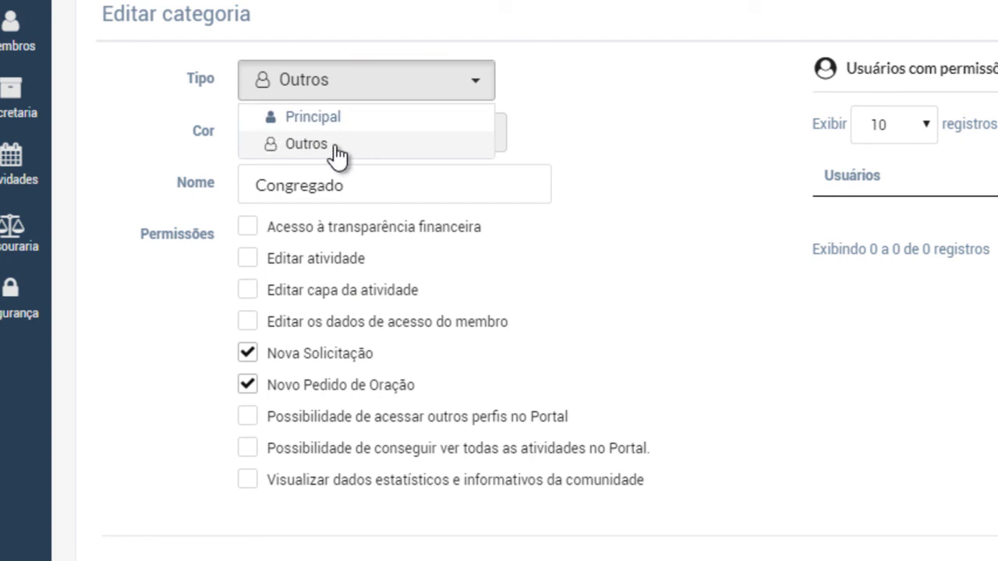
{"action": "left_click", "coordinate": [538, 111]}
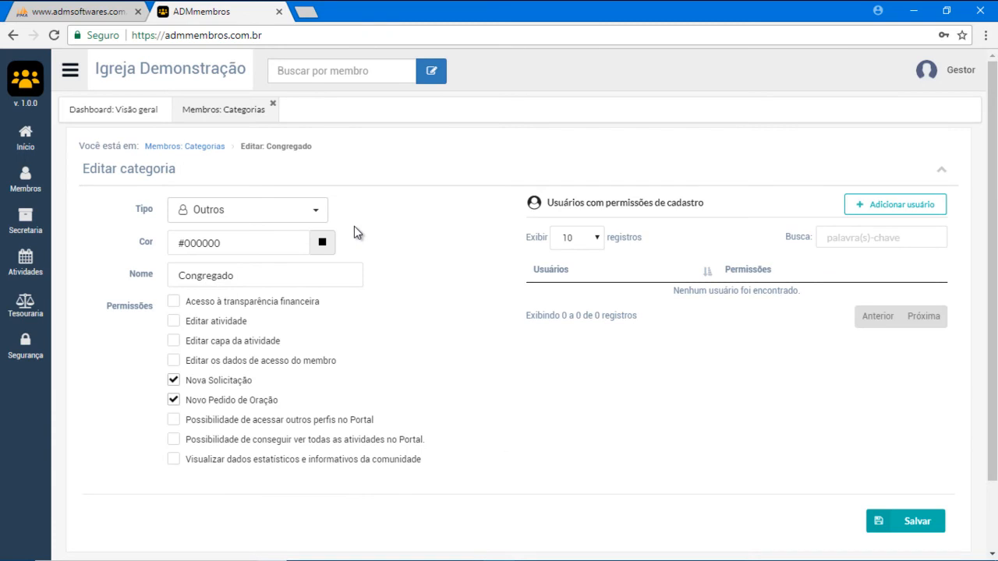
{"action": "left_click", "coordinate": [202, 147]}
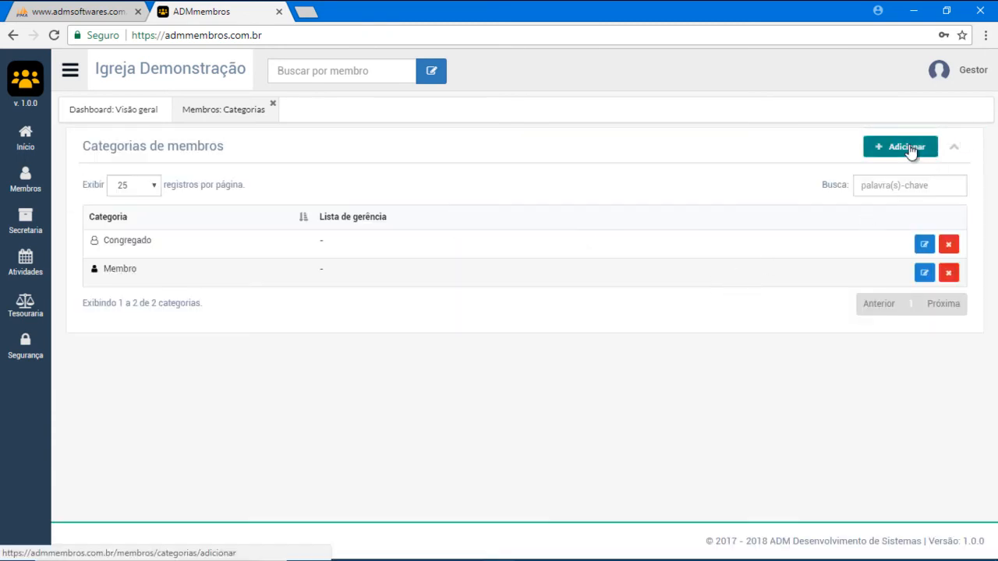
Step: Create a new member category named Amigo with the type Outros
{"action": "left_click", "coordinate": [908, 148]}
{"action": "left_click", "coordinate": [307, 209]}
{"action": "left_click", "coordinate": [286, 266]}
{"action": "left_click", "coordinate": [285, 271]}
{"action": "type", "text": "Amigo"}
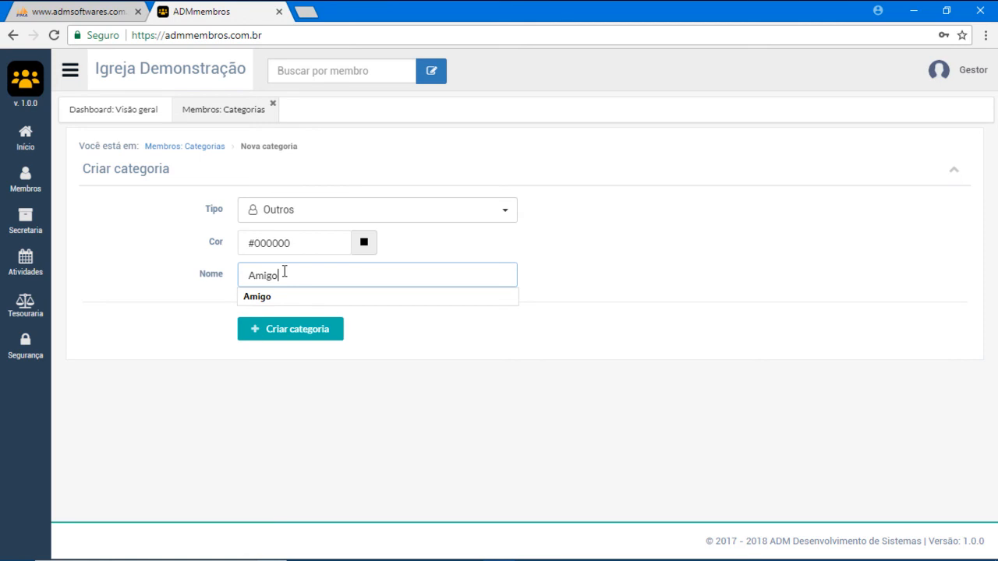
{"action": "left_click", "coordinate": [310, 340]}
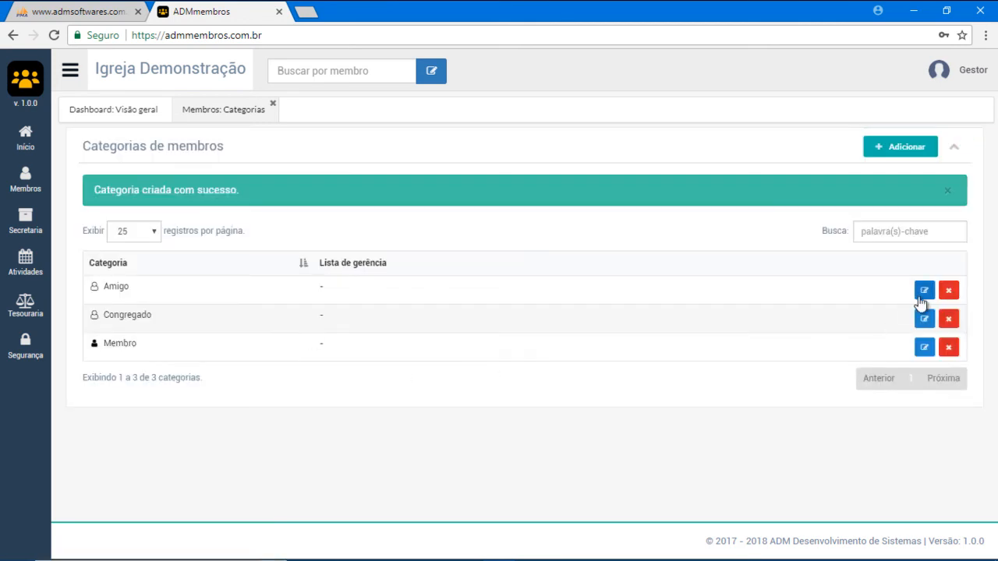
Step: Grant the Amigo category the Nova Solicitação and Novo Pedido de Oração permissions, save it and dismiss the notice
{"action": "left_click", "coordinate": [924, 290]}
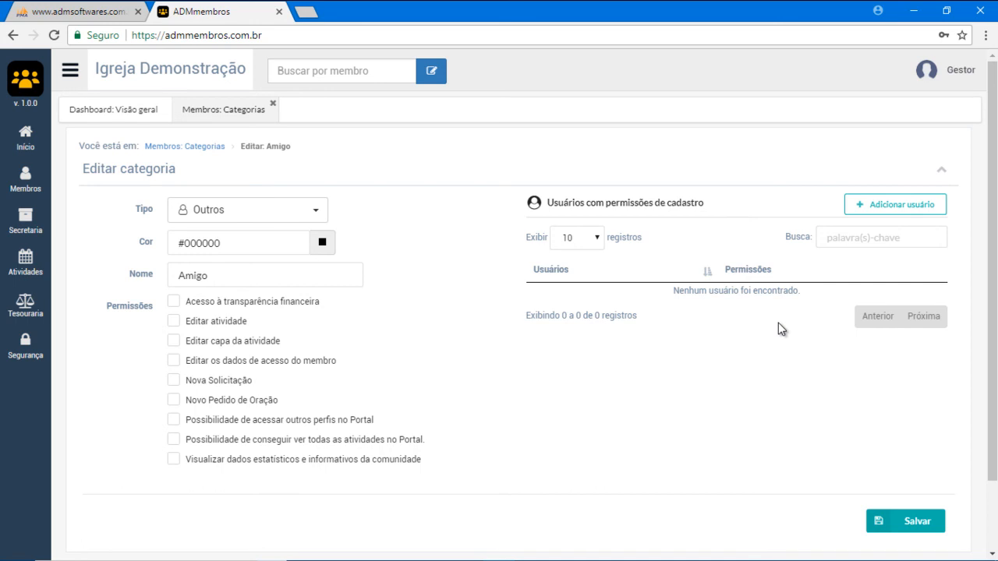
{"action": "left_click", "coordinate": [174, 380]}
{"action": "left_click", "coordinate": [174, 401]}
{"action": "left_click", "coordinate": [930, 529]}
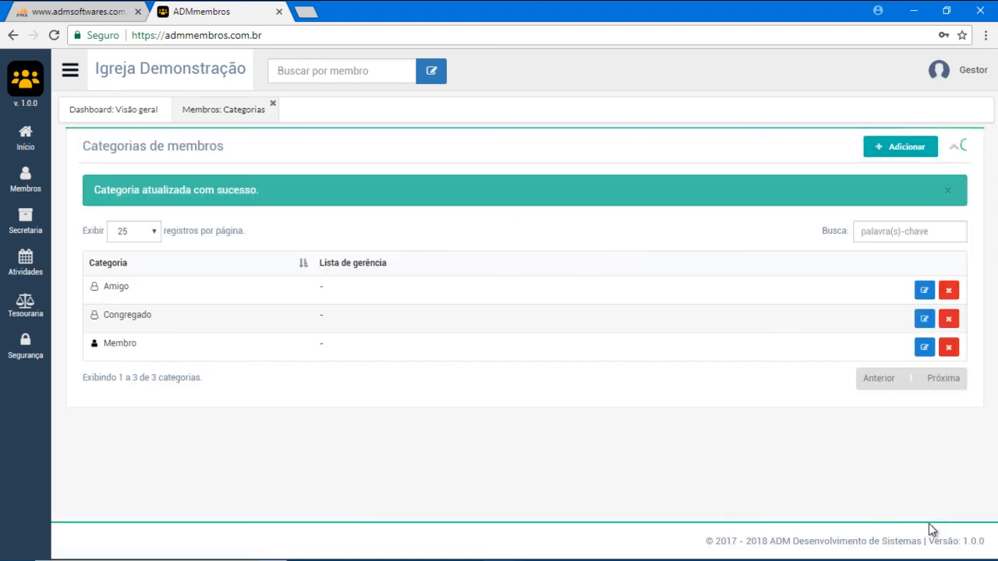
{"action": "left_click", "coordinate": [945, 195]}
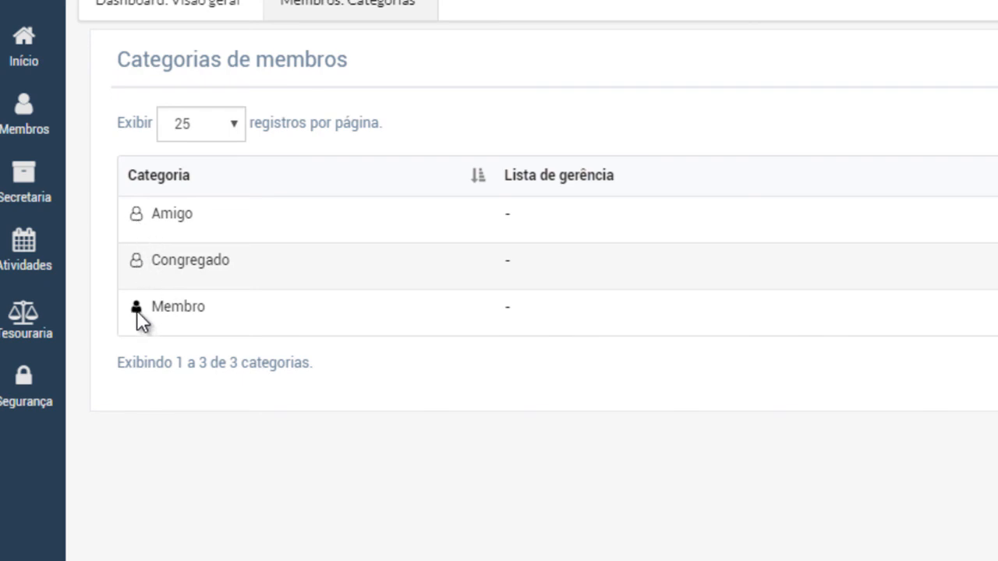
Step: Review the Membro, Congregado and Amigo entries in the categories list, and switch to the general overview dashboard
{"action": "left_click_drag", "start_coordinate": [206, 312], "coordinate": [151, 314]}
{"action": "left_click", "coordinate": [220, 307]}
{"action": "left_click_drag", "start_coordinate": [232, 265], "coordinate": [178, 277]}
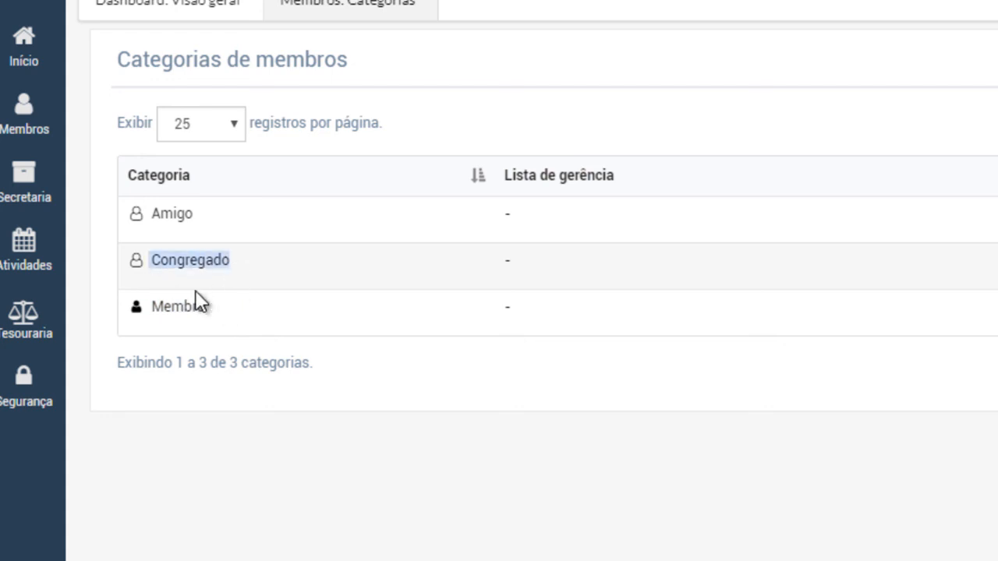
{"action": "left_click", "coordinate": [245, 265]}
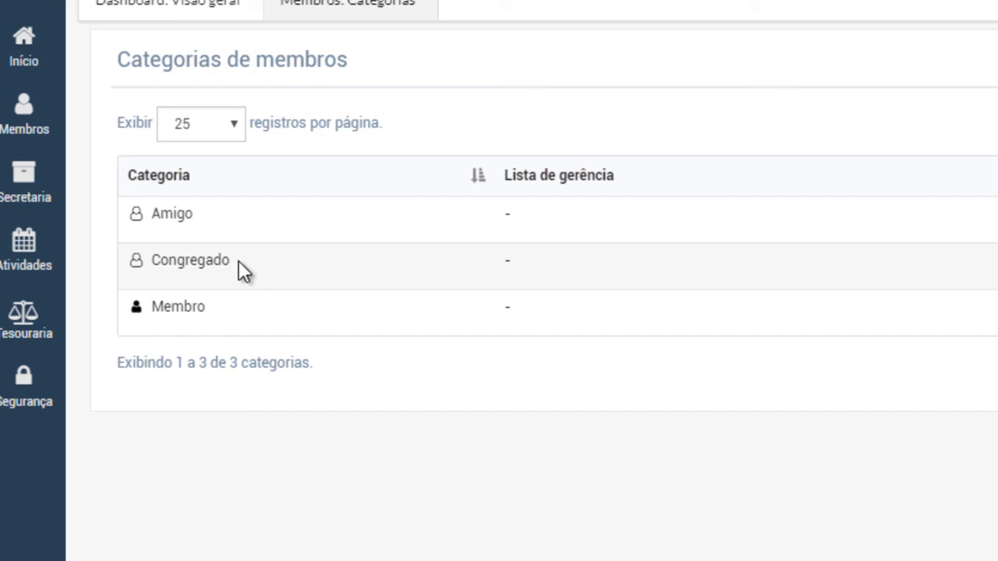
{"action": "left_click_drag", "start_coordinate": [151, 260], "coordinate": [231, 263]}
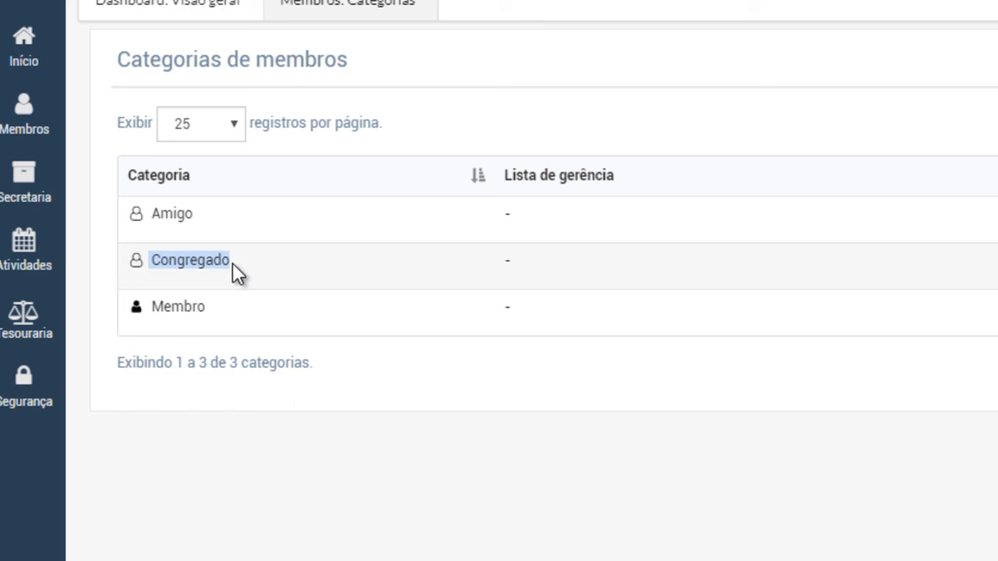
{"action": "left_click", "coordinate": [246, 270]}
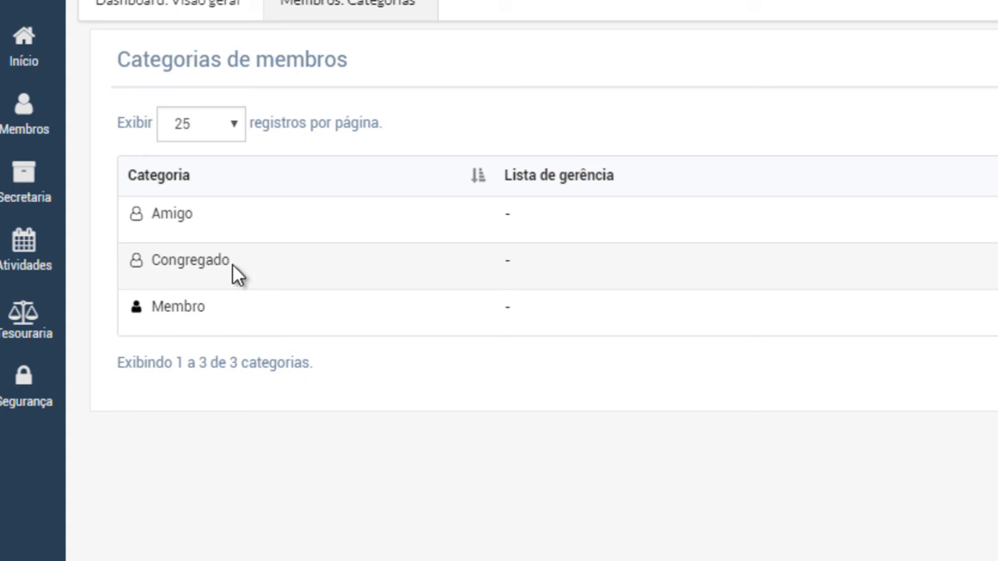
{"action": "left_click_drag", "start_coordinate": [230, 263], "coordinate": [155, 267]}
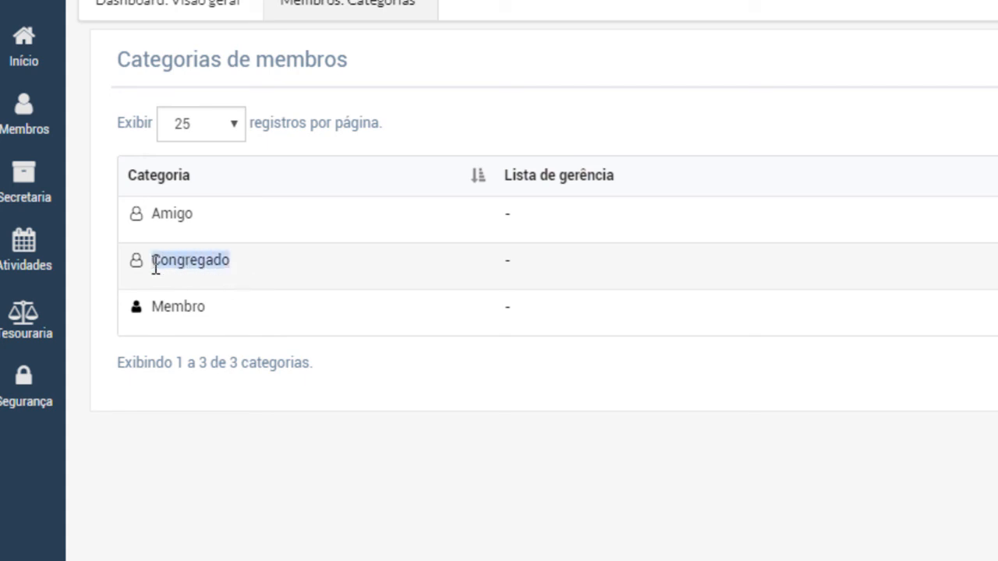
{"action": "left_click", "coordinate": [213, 311]}
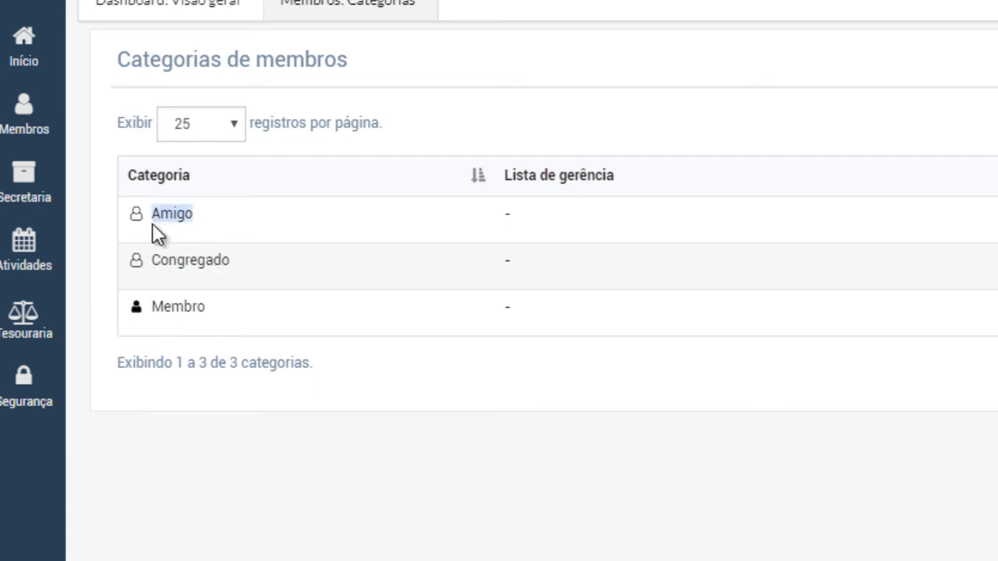
{"action": "left_click", "coordinate": [231, 260]}
{"action": "left_click", "coordinate": [161, 14]}
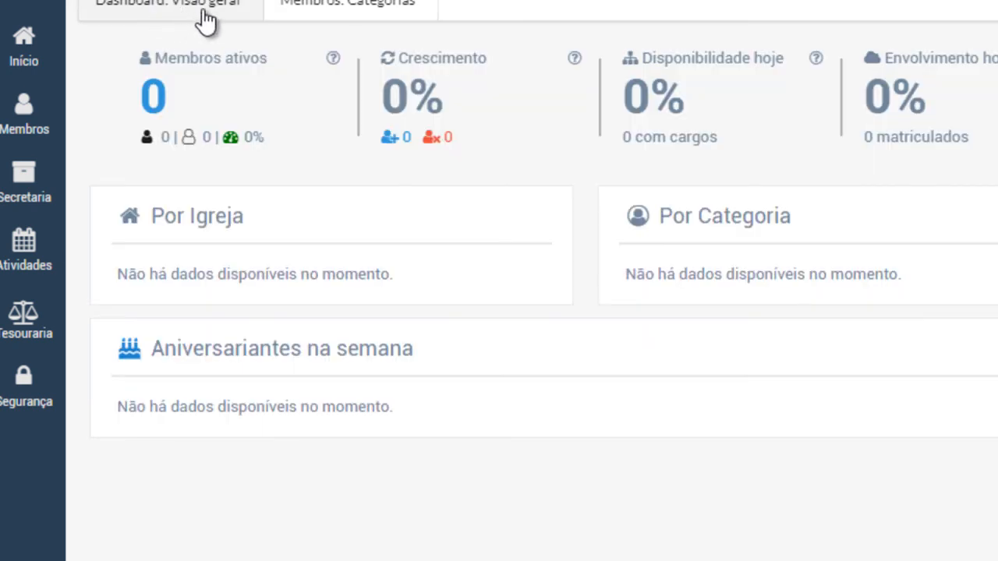